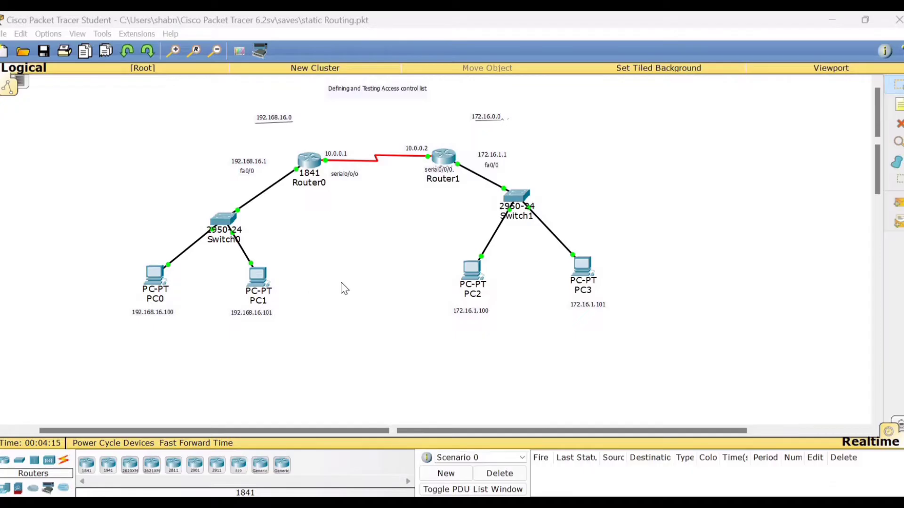
# Group-select and deselect Switch0, PC0 and PC1, then start an 'ACL enabled' note above Router0
pyautogui.moveTo(197, 206); pyautogui.dragTo(334, 361)
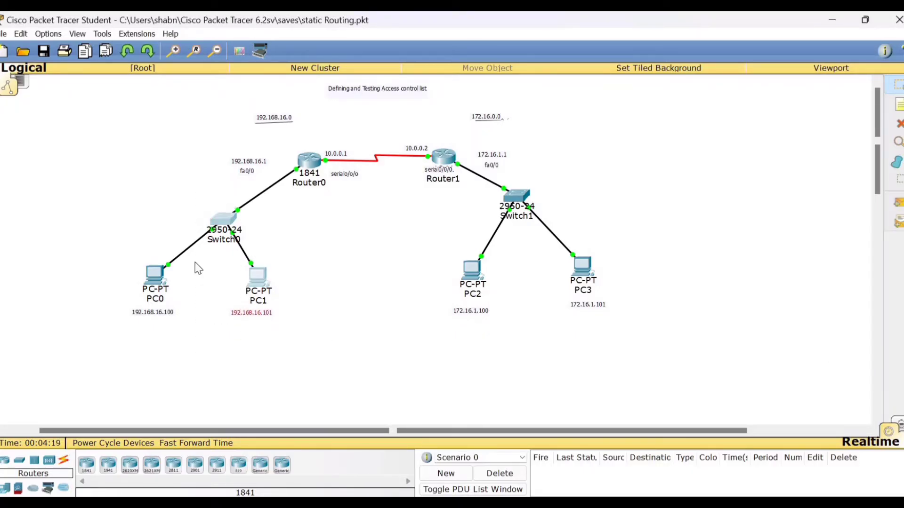
pyautogui.moveTo(88, 187); pyautogui.dragTo(329, 382)
pyautogui.moveTo(135, 202); pyautogui.dragTo(335, 363)
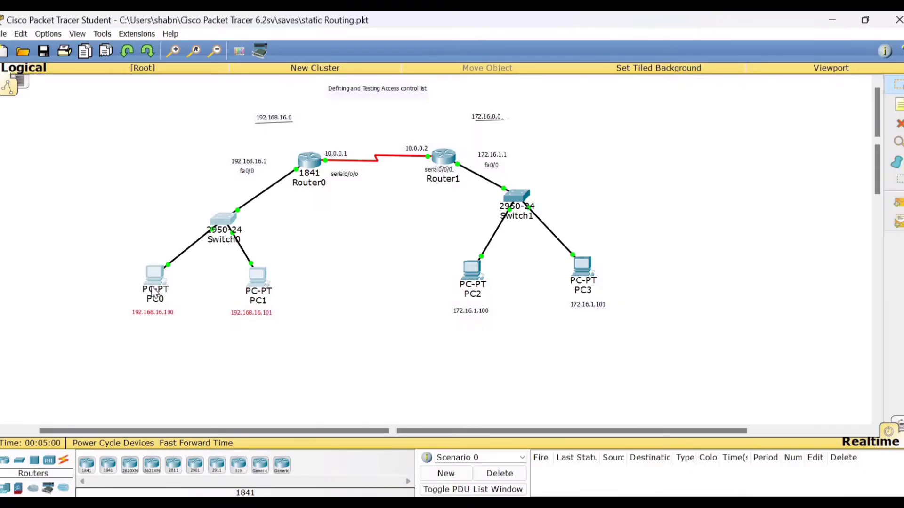
pyautogui.click(136, 274)
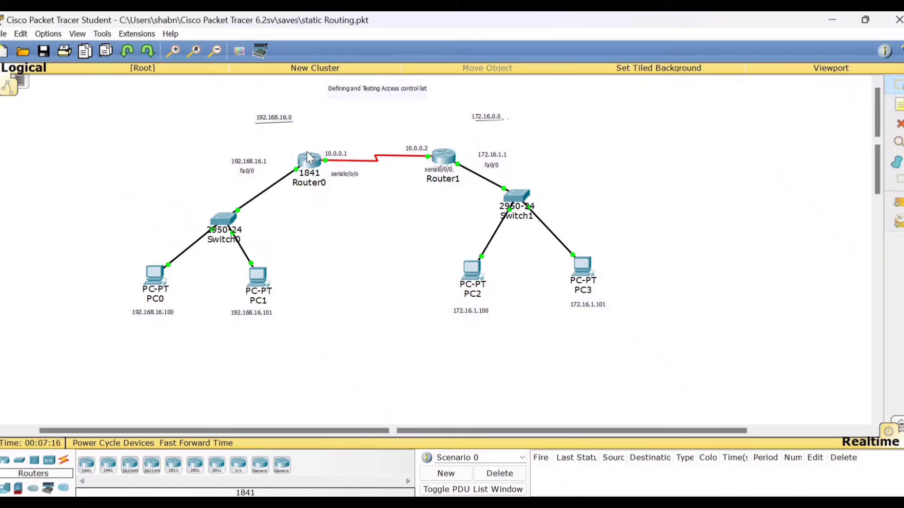
pyautogui.click(897, 104)
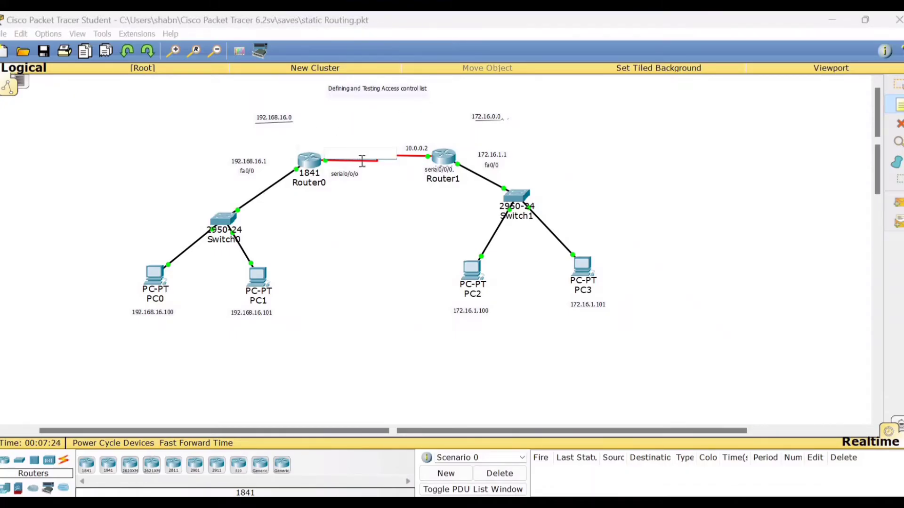
pyautogui.write('a')
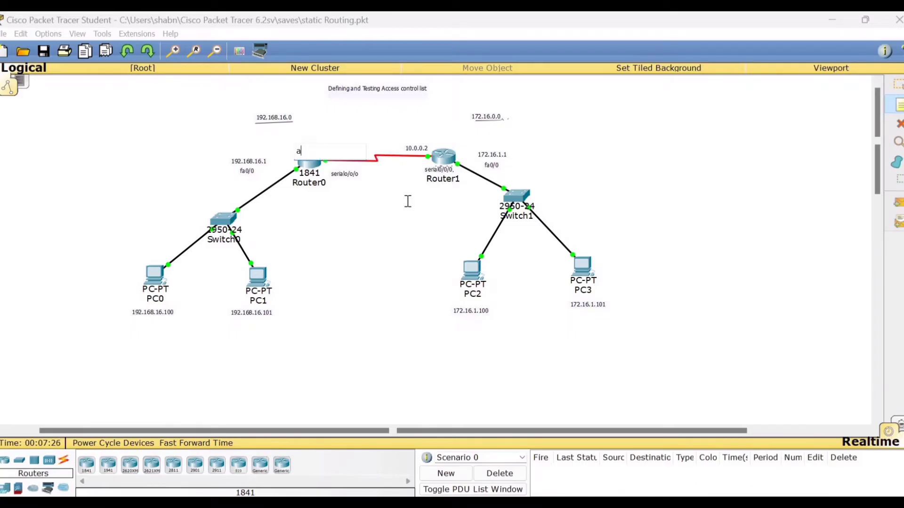
pyautogui.write('c')
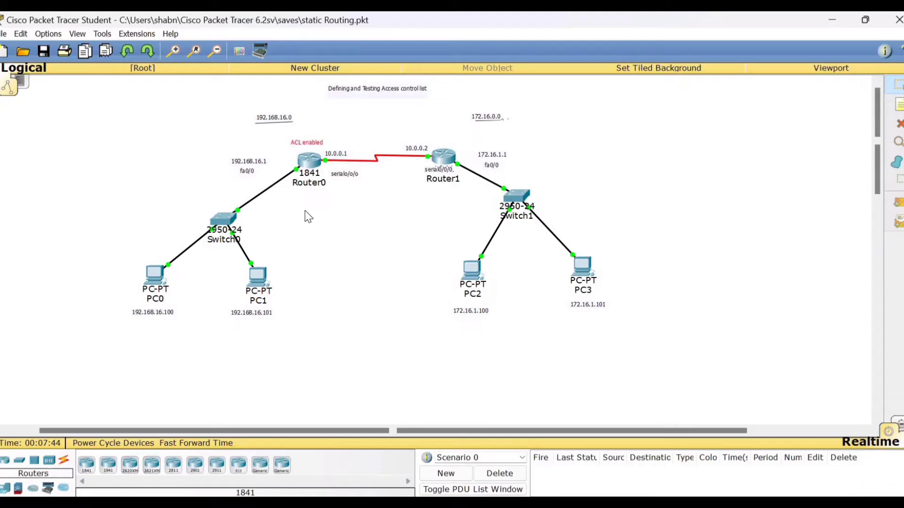
# Open Router0's CLI and bring up a command prompt
pyautogui.click(315, 164)
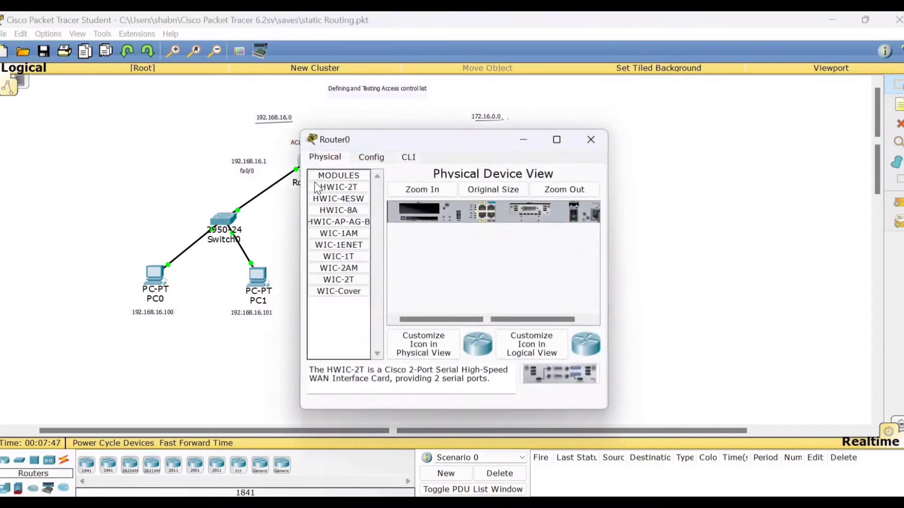
pyautogui.click(408, 157)
pyautogui.press('Return')
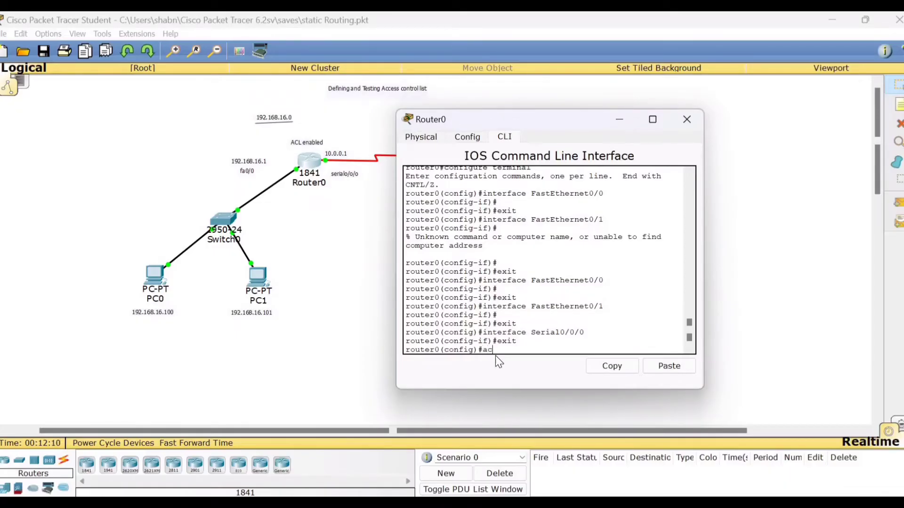
# Enter 'access-list 1 deny host 172.16.1.101' on Router0 to block PC3
pyautogui.write('ss-list 1 deny host')
pyautogui.moveTo(567, 120); pyautogui.dragTo(457, 120)
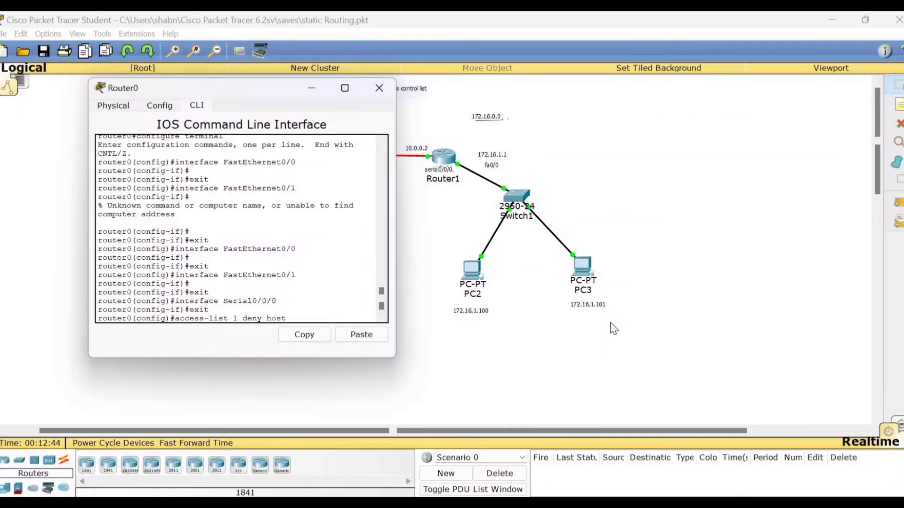
pyautogui.write('172.16.1.101')
pyautogui.press('Return')
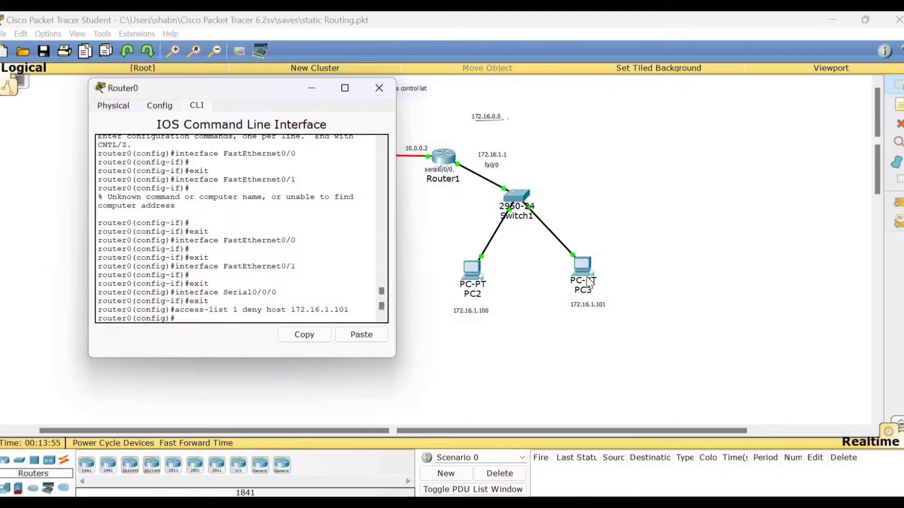
# Add 'access-list 1 permit any' as Router0's second ACL rule
pyautogui.write('access-list 1 permit')
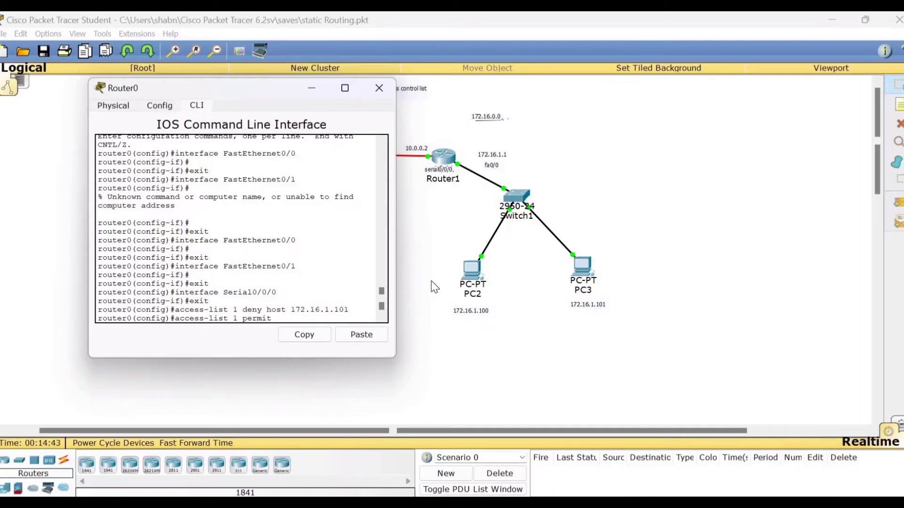
pyautogui.write('any')
pyautogui.press('Return')
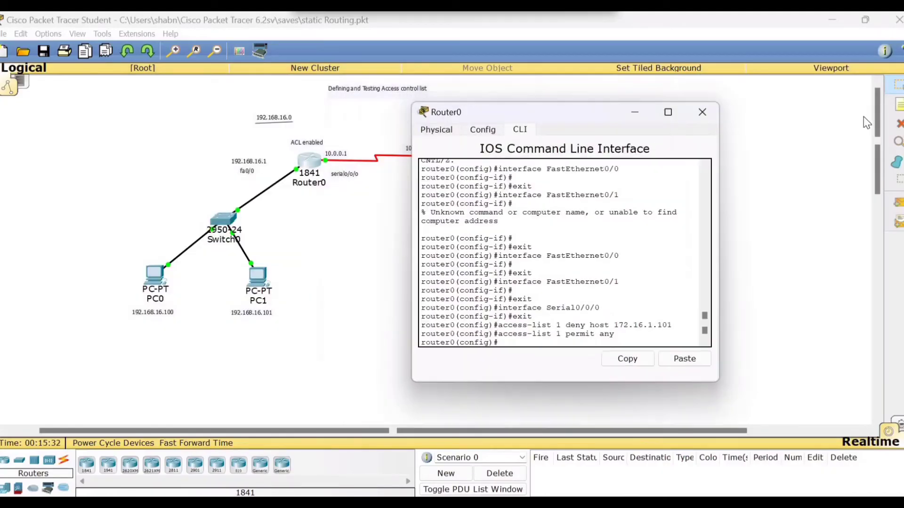
# Move Router0's console aside to view the whole topology, then bring it back
pyautogui.moveTo(517, 111); pyautogui.dragTo(743, 109)
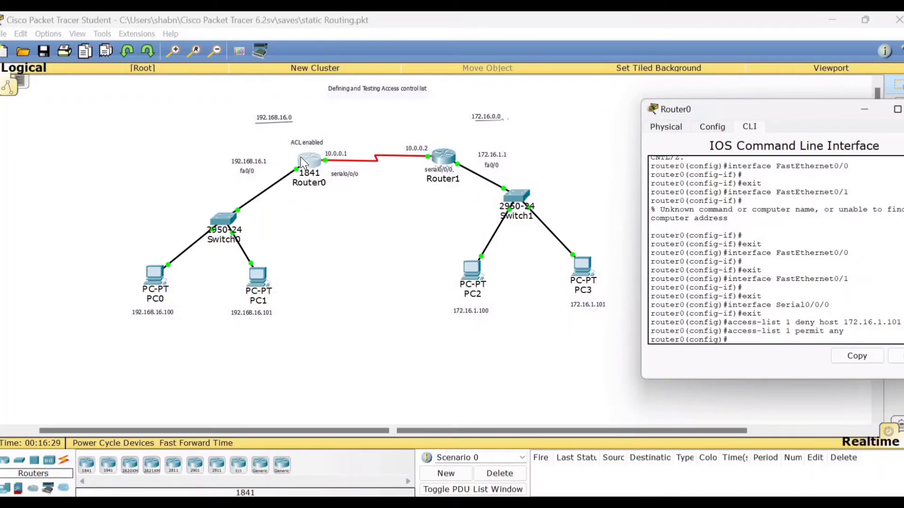
pyautogui.moveTo(651, 117); pyautogui.dragTo(599, 116)
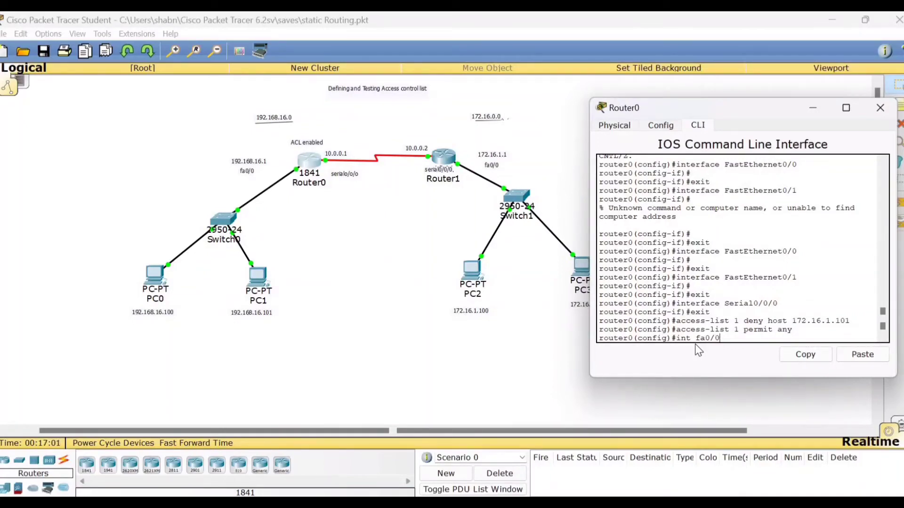
# Under interface fa0/0, apply 'ip access-group 1 out' and exit to global configuration
pyautogui.press('Return')
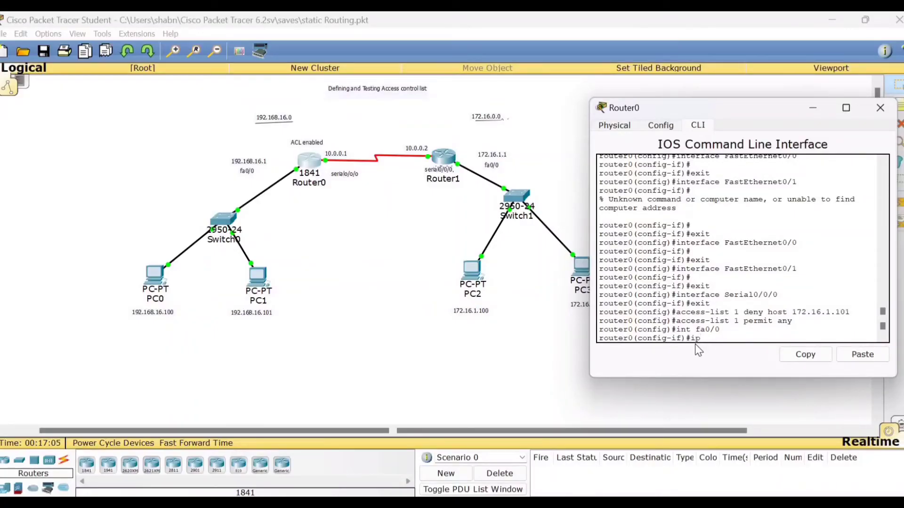
pyautogui.write('ip acce')
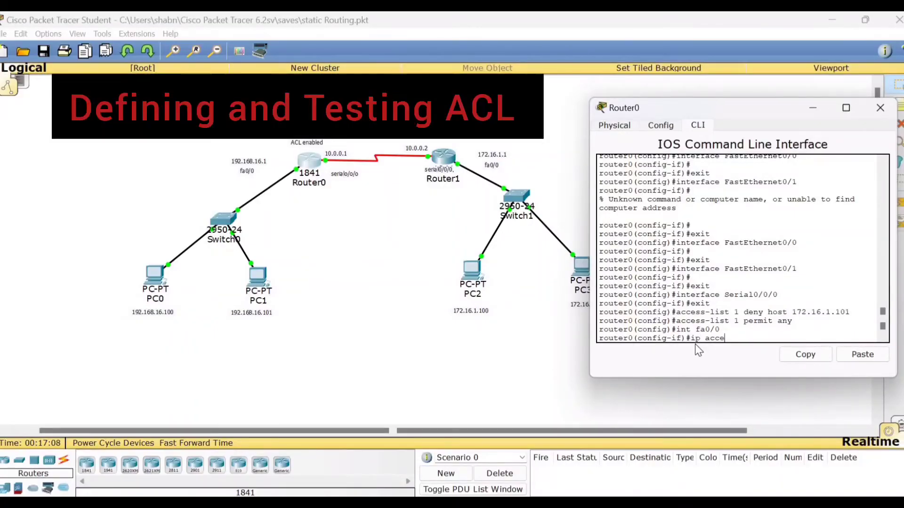
pyautogui.write('ss-group 1')
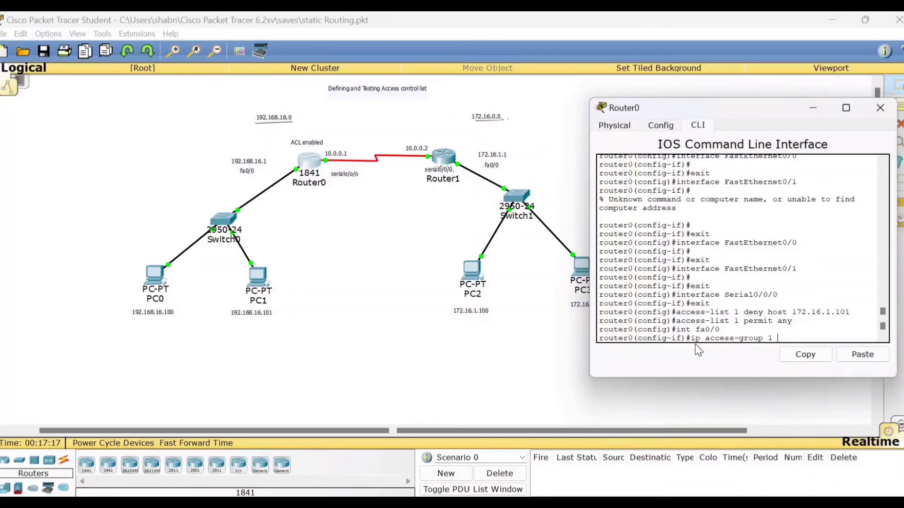
pyautogui.write(' out')
pyautogui.press('Return')
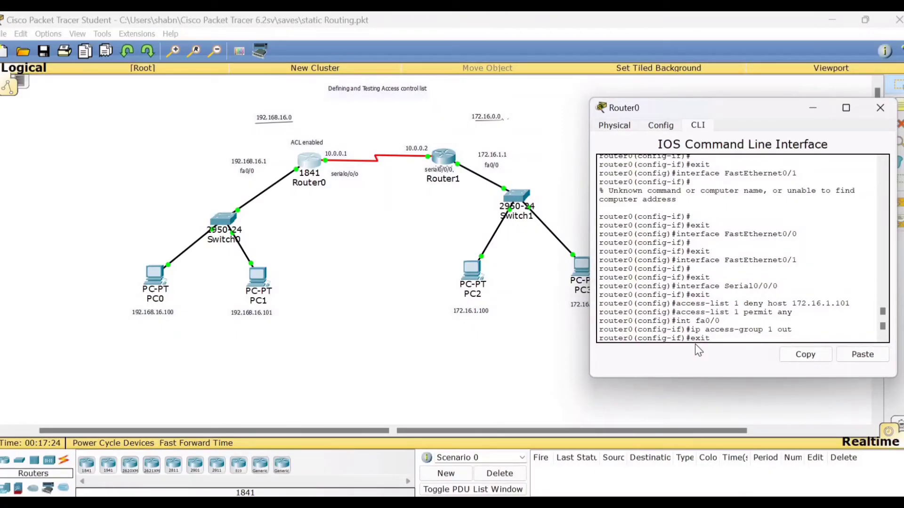
pyautogui.press('Return')
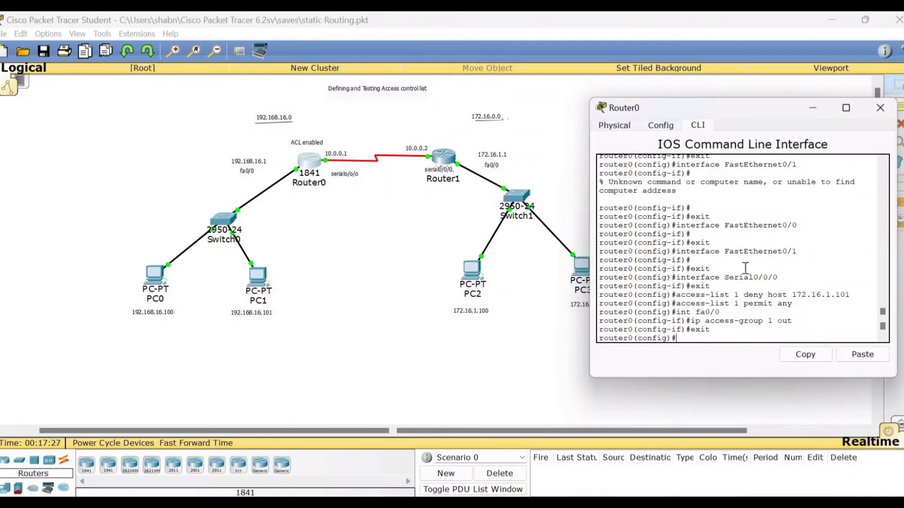
# Shift Router0's console around to check PC3, Switch0 and PC0, then close it
pyautogui.moveTo(763, 108); pyautogui.dragTo(730, 104)
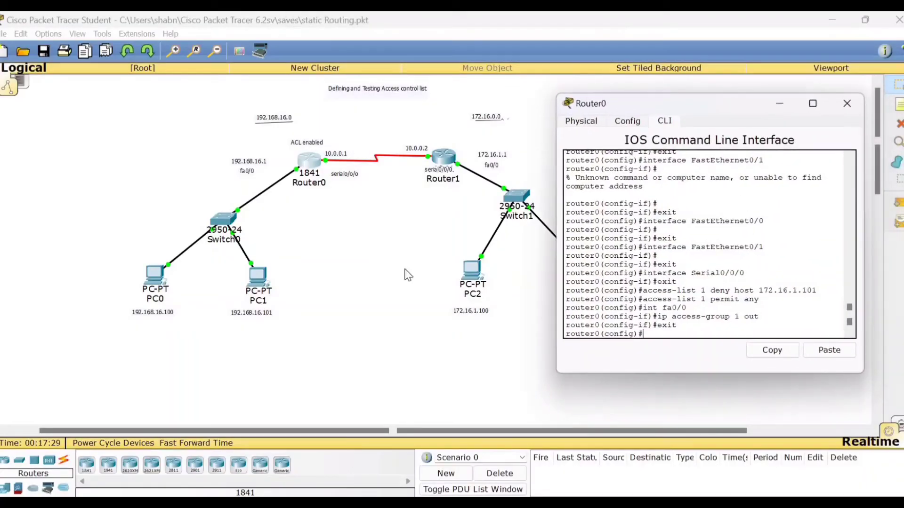
pyautogui.moveTo(665, 103); pyautogui.dragTo(272, 143)
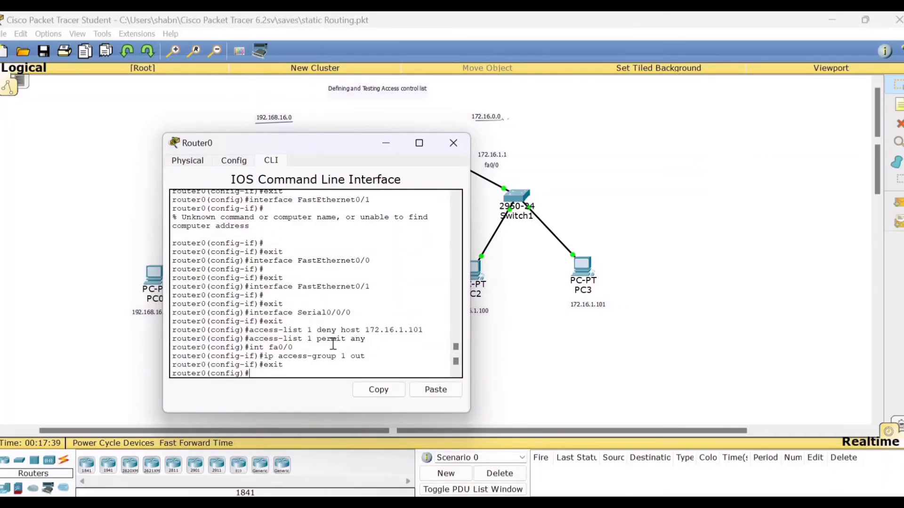
pyautogui.moveTo(335, 147); pyautogui.dragTo(429, 159)
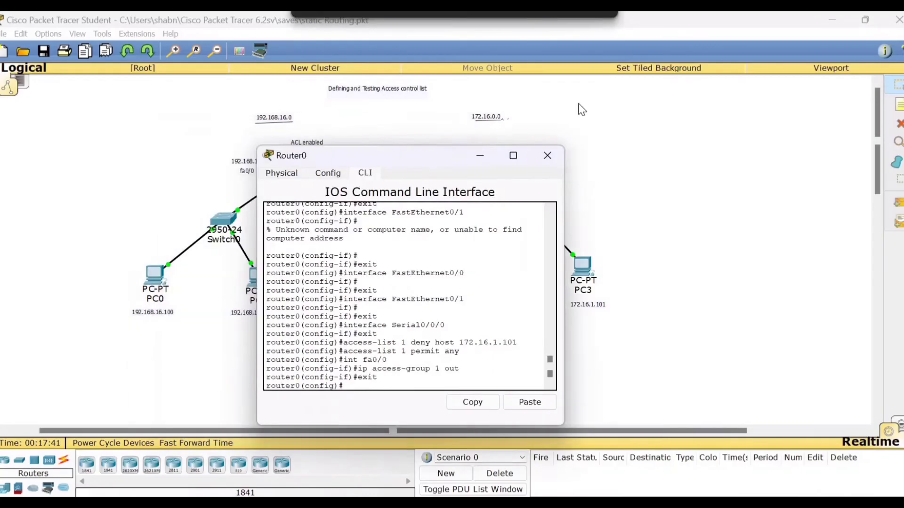
pyautogui.moveTo(581, 109); pyautogui.dragTo(570, 96)
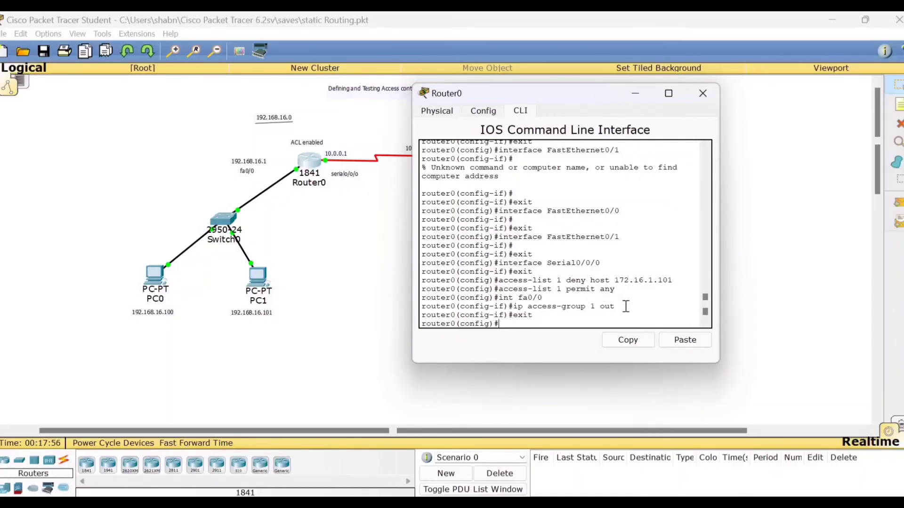
pyautogui.click(702, 92)
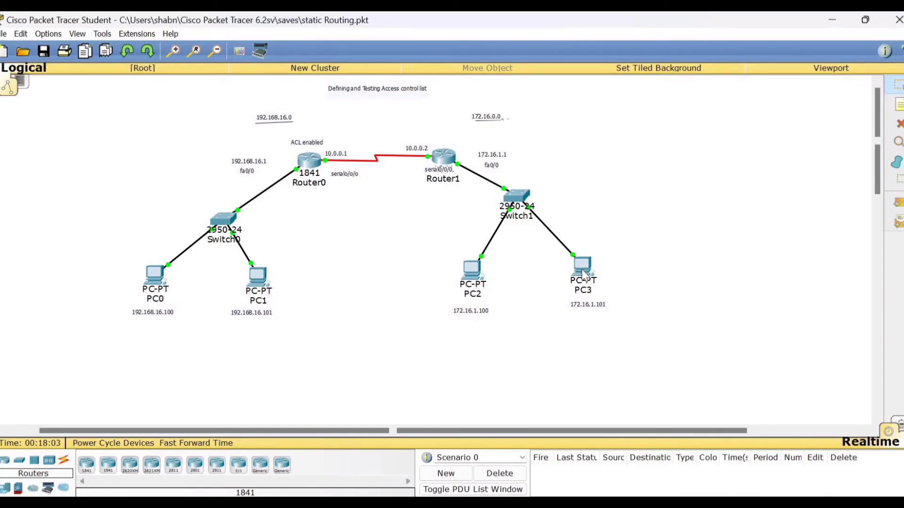
# Place a 'deny' note under PC3 and a 'permit' note under PC2, then return to Select
pyautogui.click(897, 104)
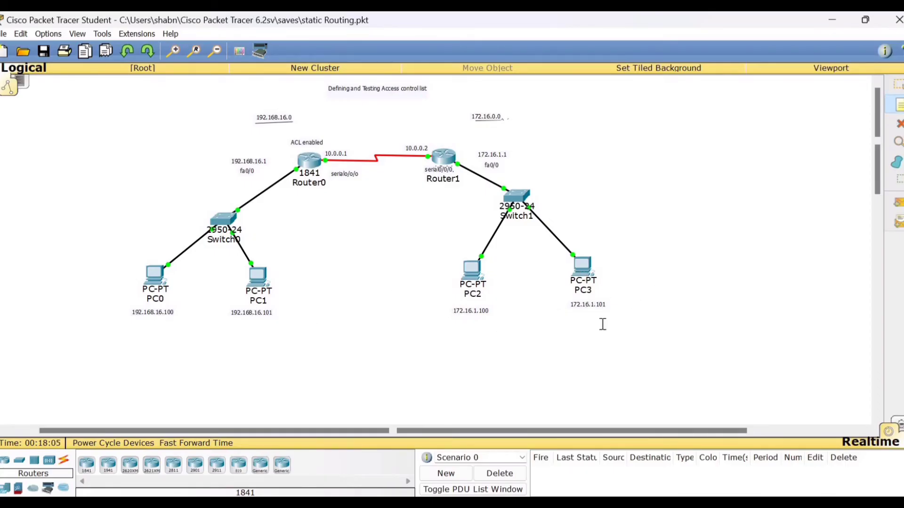
pyautogui.click(586, 325)
pyautogui.write('d')
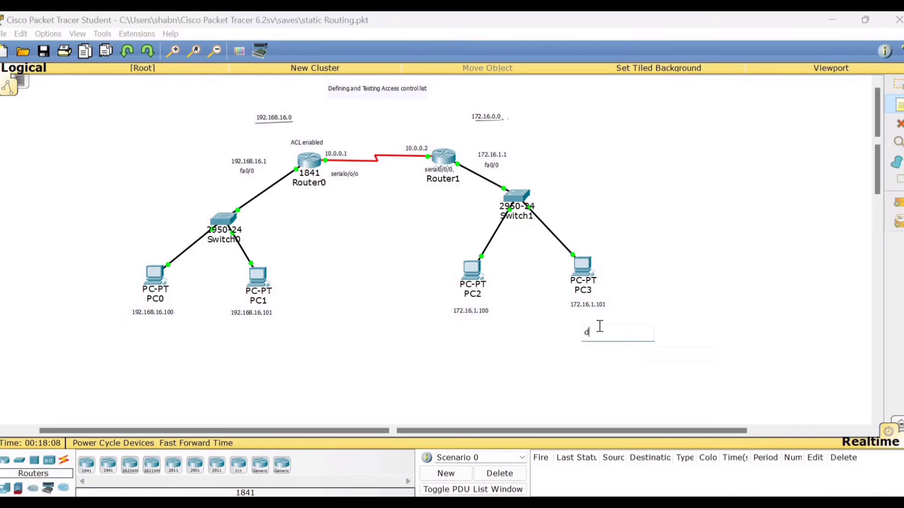
pyautogui.write('eny')
pyautogui.click(726, 337)
pyautogui.click(504, 351)
pyautogui.click(460, 323)
pyautogui.write('permit')
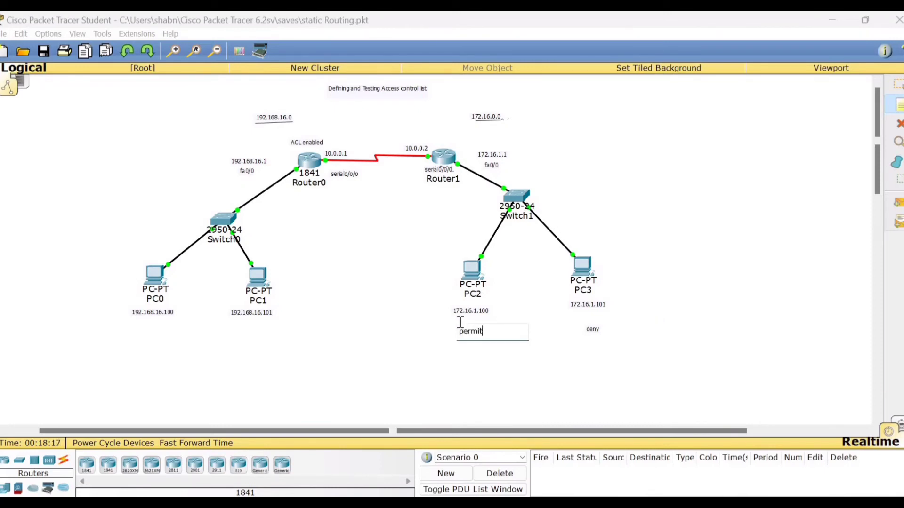
pyautogui.click(767, 301)
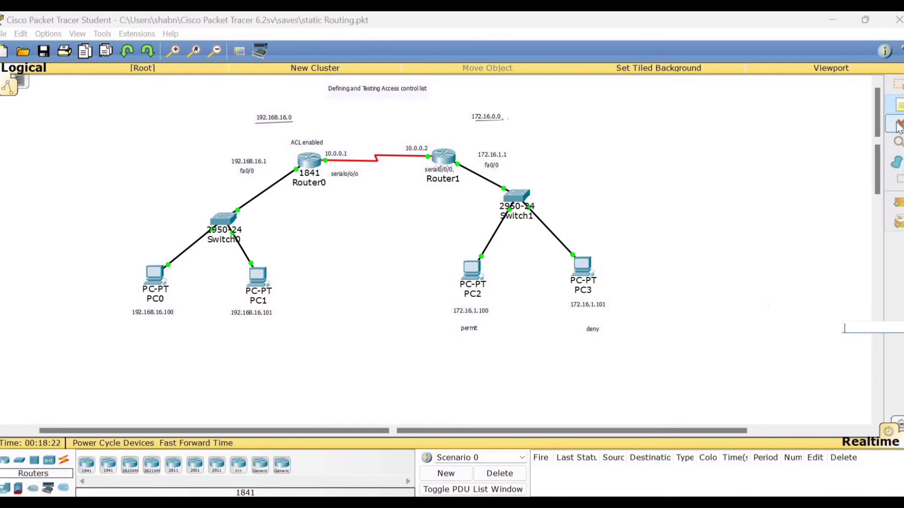
pyautogui.click(897, 85)
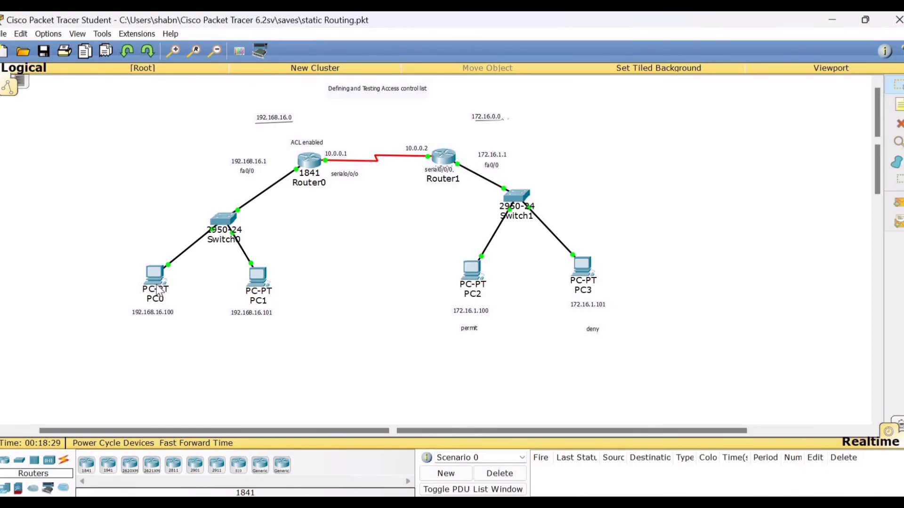
# Ping 192.168.16.100 from PC2's Command Prompt, getting 3 of 4 replies, then close PC2
pyautogui.click(470, 275)
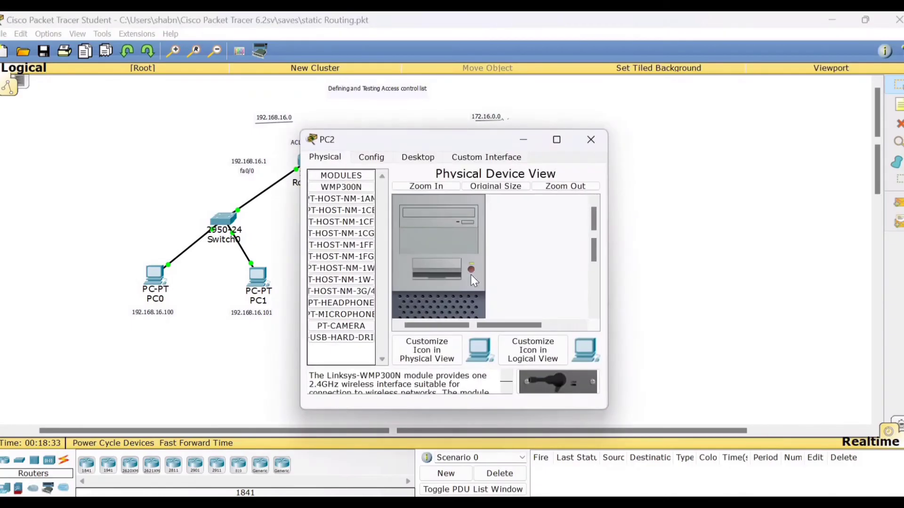
pyautogui.click(418, 158)
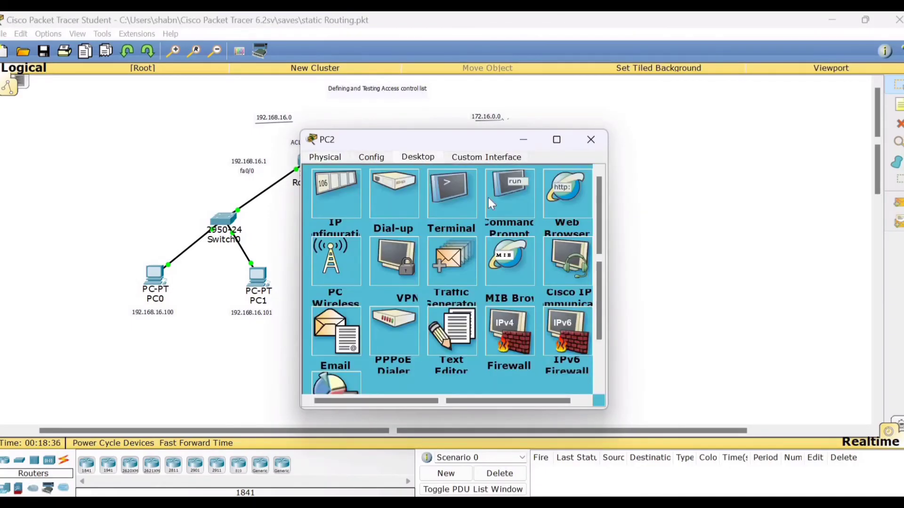
pyautogui.click(512, 214)
pyautogui.moveTo(464, 139); pyautogui.dragTo(244, 126)
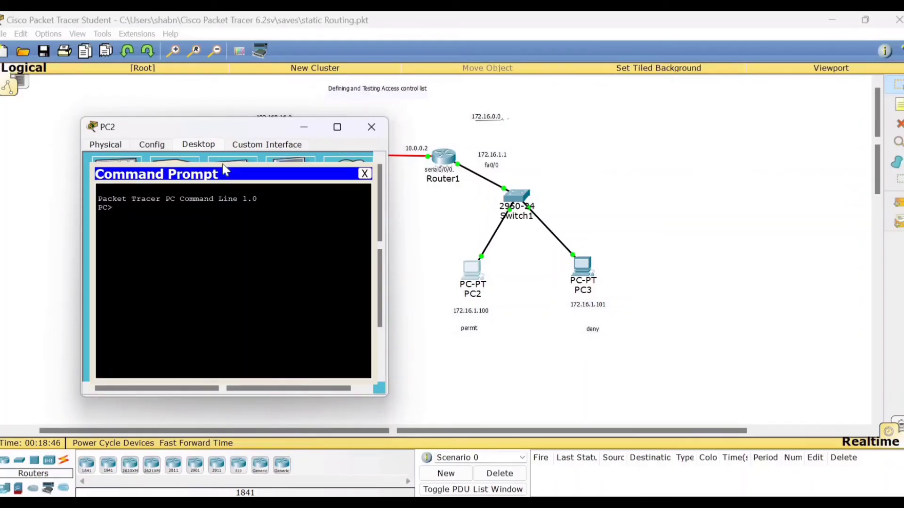
pyautogui.moveTo(219, 127); pyautogui.dragTo(491, 110)
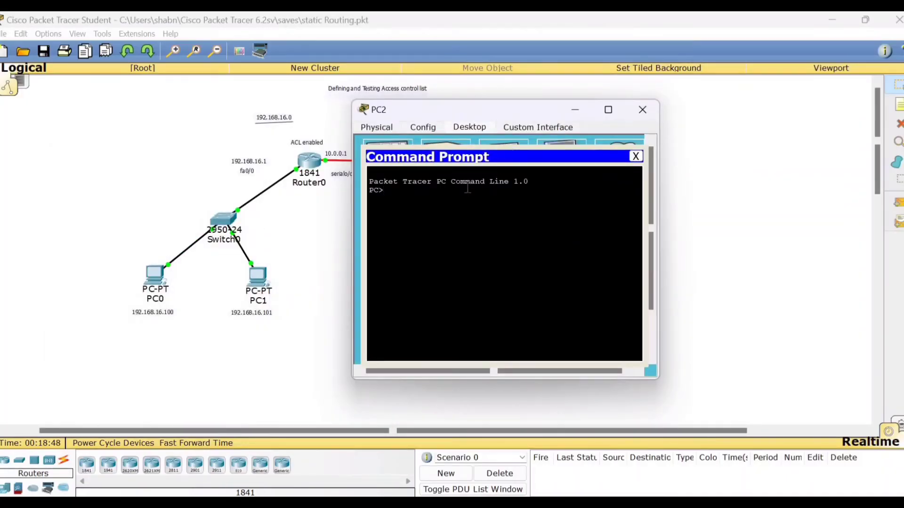
pyautogui.write('ping 192.168.16.100')
pyautogui.press('Return')
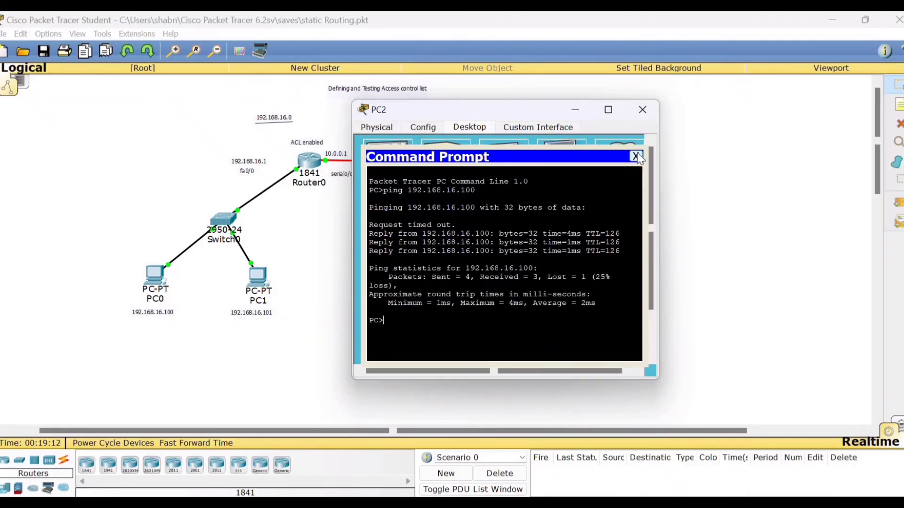
pyautogui.click(636, 156)
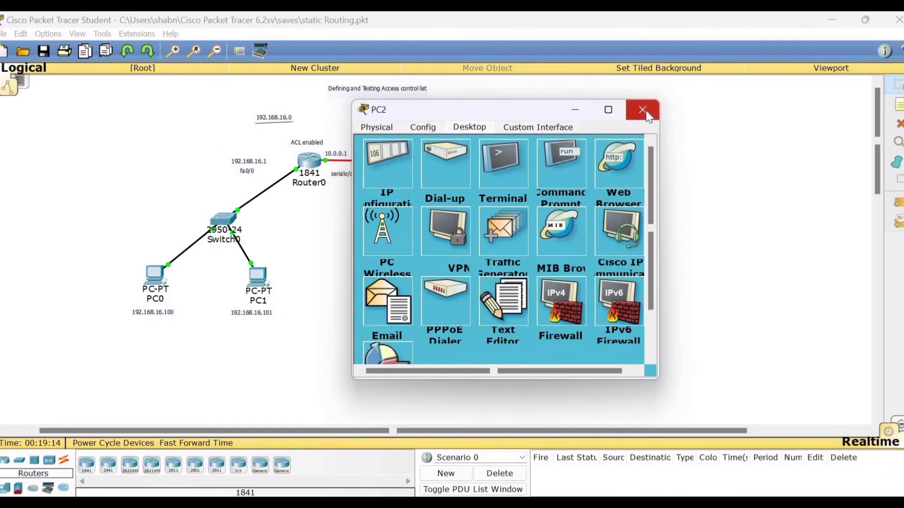
pyautogui.click(642, 109)
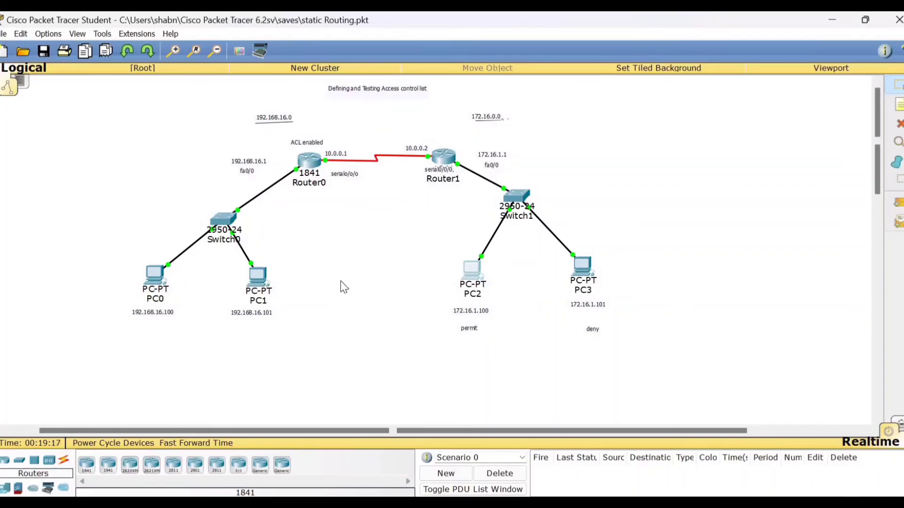
# Ping 192.168.16.100 from PC3's Command Prompt, losing all 4 packets as destination host unreachable
pyautogui.click(587, 273)
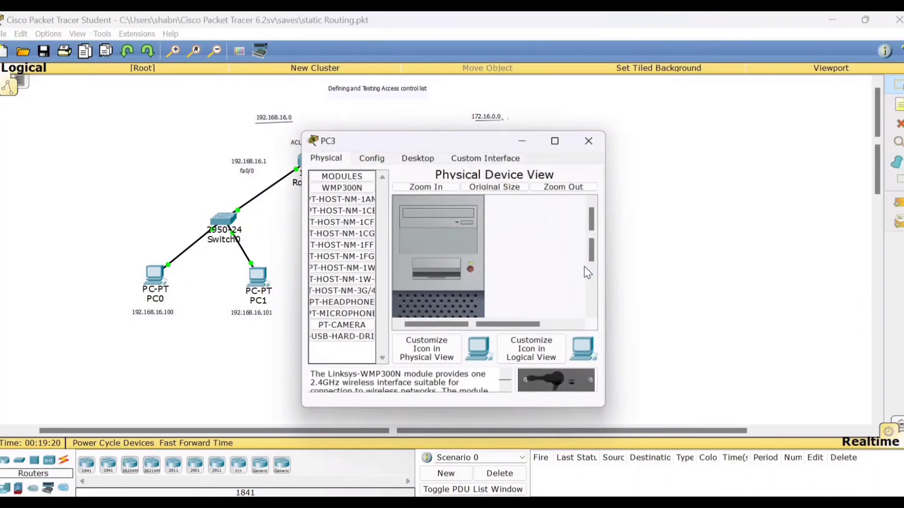
pyautogui.click(416, 159)
pyautogui.moveTo(450, 139); pyautogui.dragTo(623, 91)
pyautogui.click(693, 153)
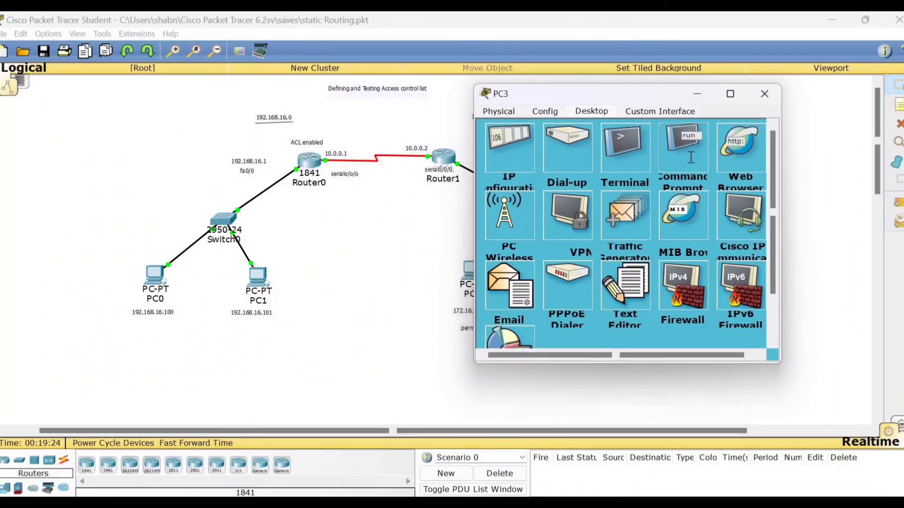
pyautogui.write('ping')
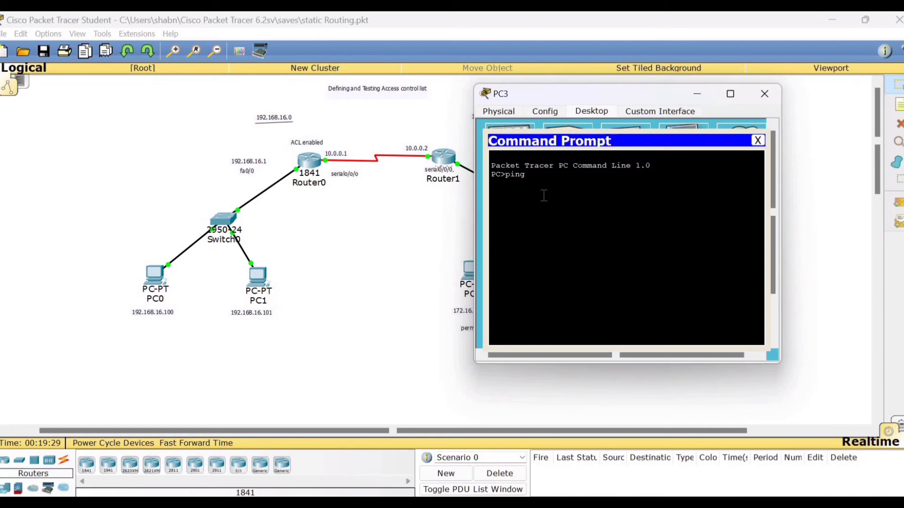
pyautogui.write(' 192.168.16.100')
pyautogui.press('Return')
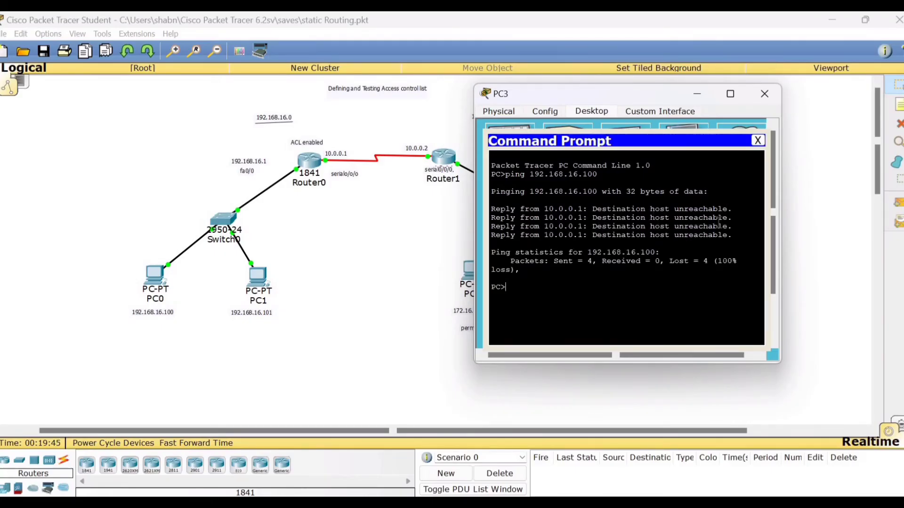
pyautogui.moveTo(626, 94); pyautogui.dragTo(230, 107)
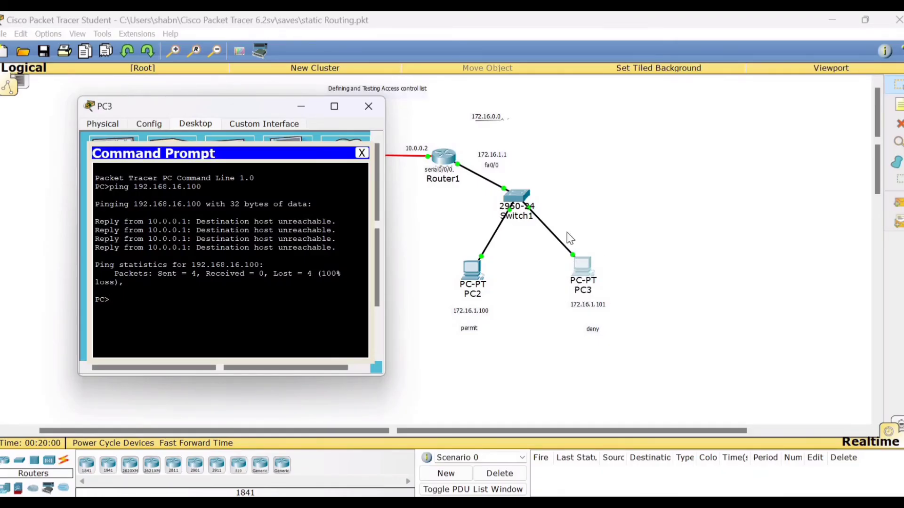
pyautogui.moveTo(256, 117); pyautogui.dragTo(527, 96)
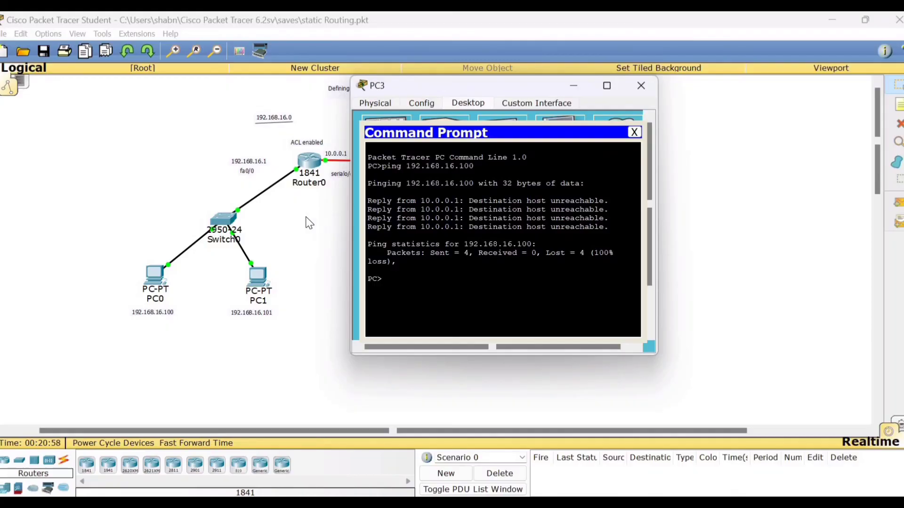
pyautogui.moveTo(542, 87); pyautogui.dragTo(809, 97)
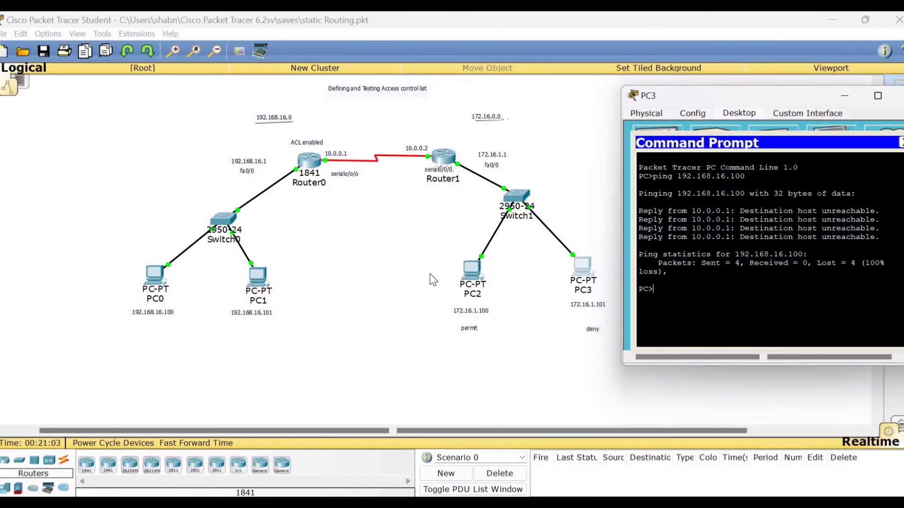